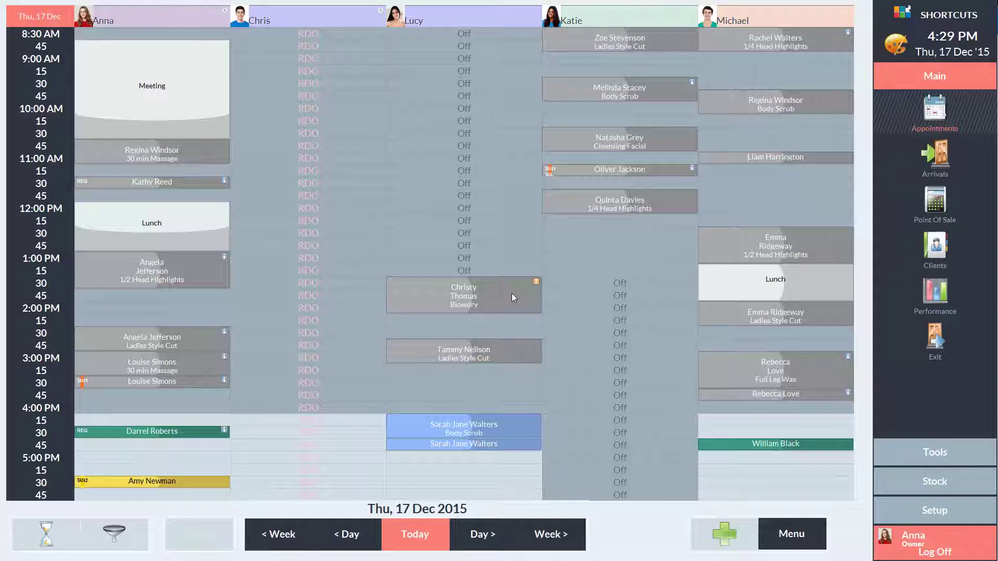
Open the Stocktake Definitions screen from the Stock shortcuts.
click(927, 486)
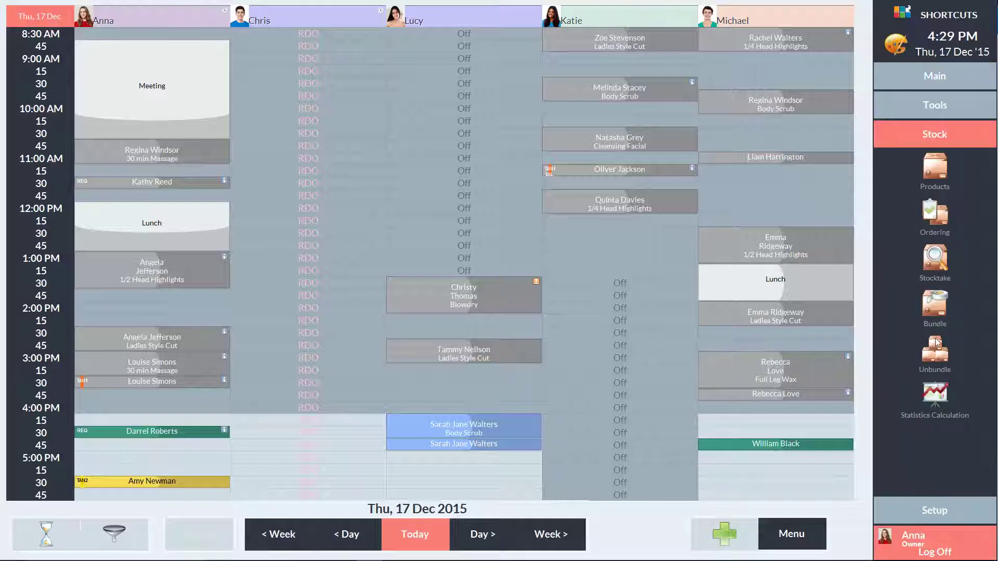
click(935, 257)
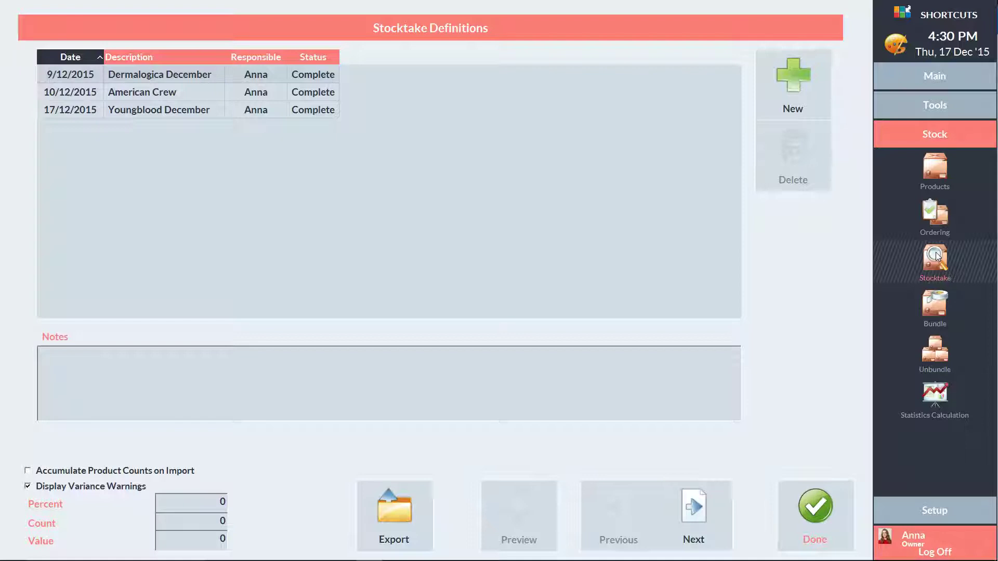
Add a new stocktake definition described as 'Dermalogica Age Smart'.
click(794, 81)
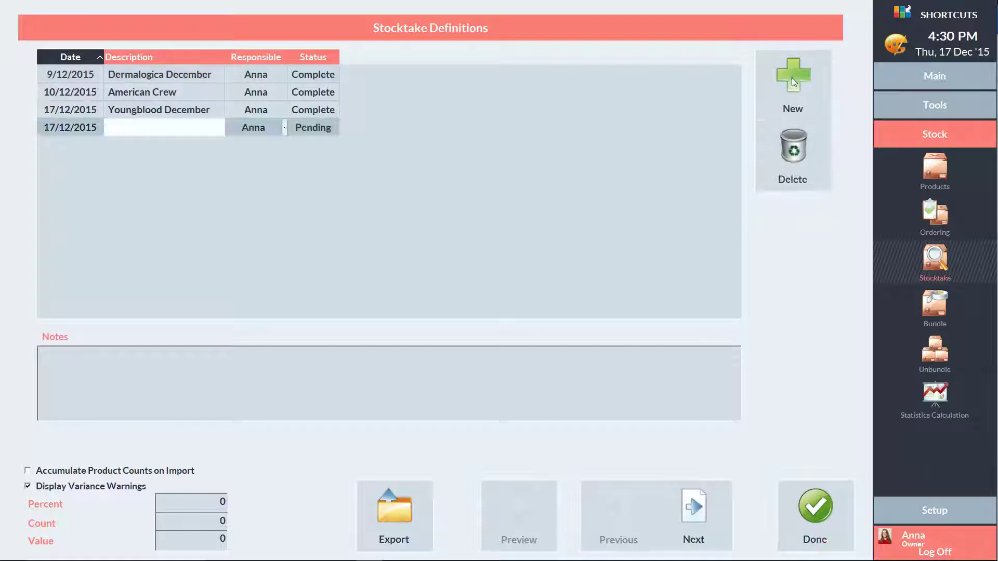
text(Dermalogi)
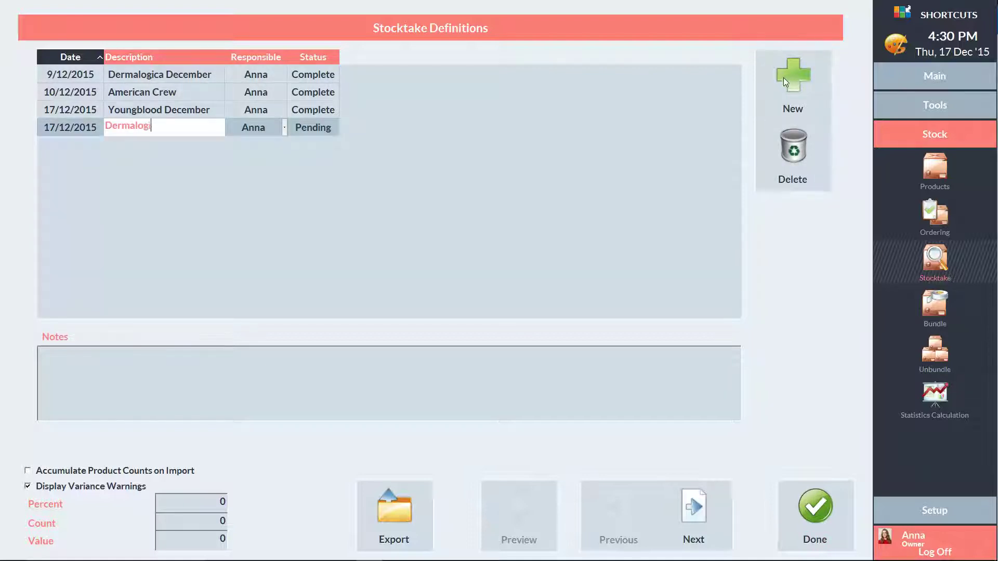
text(ca Age Smart)
Add the Dermalogica AGE Smart product line (28 products) as the stocktake's entries.
click(690, 513)
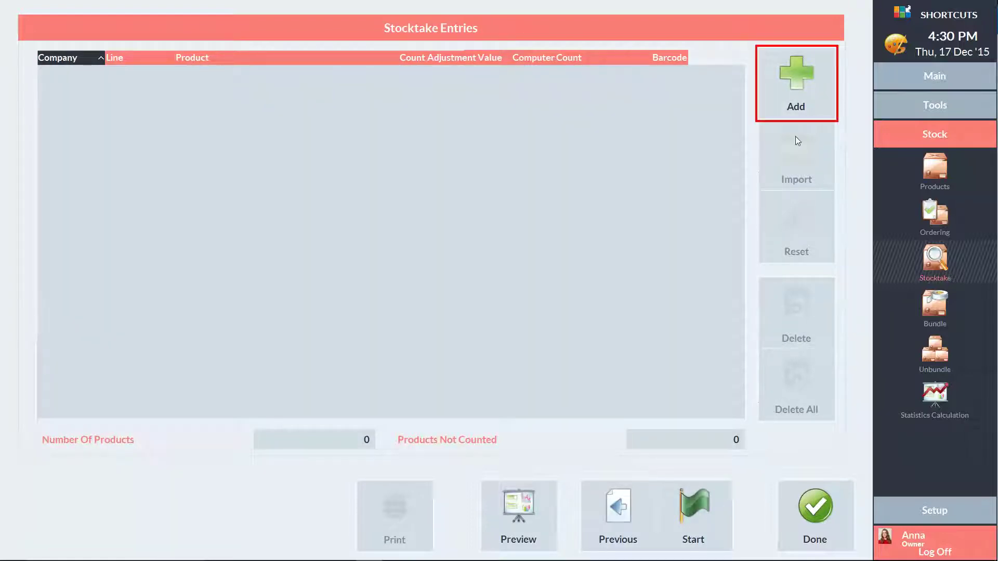
click(796, 80)
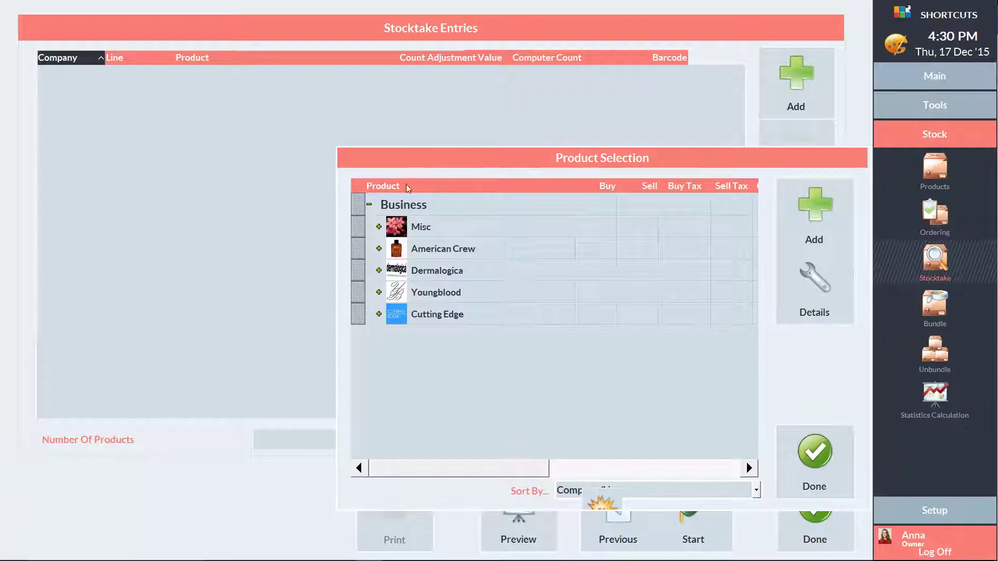
click(379, 270)
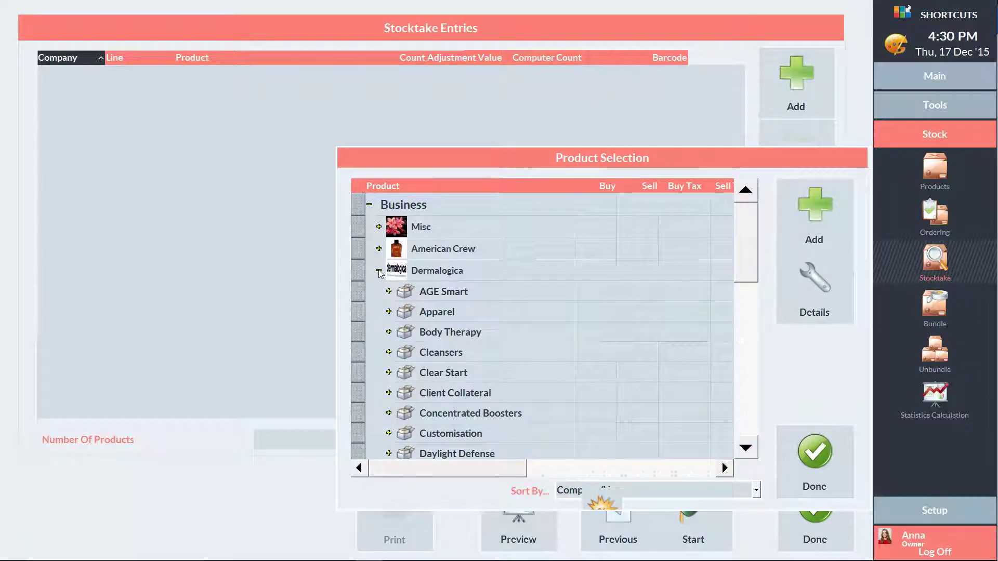
click(438, 294)
click(816, 219)
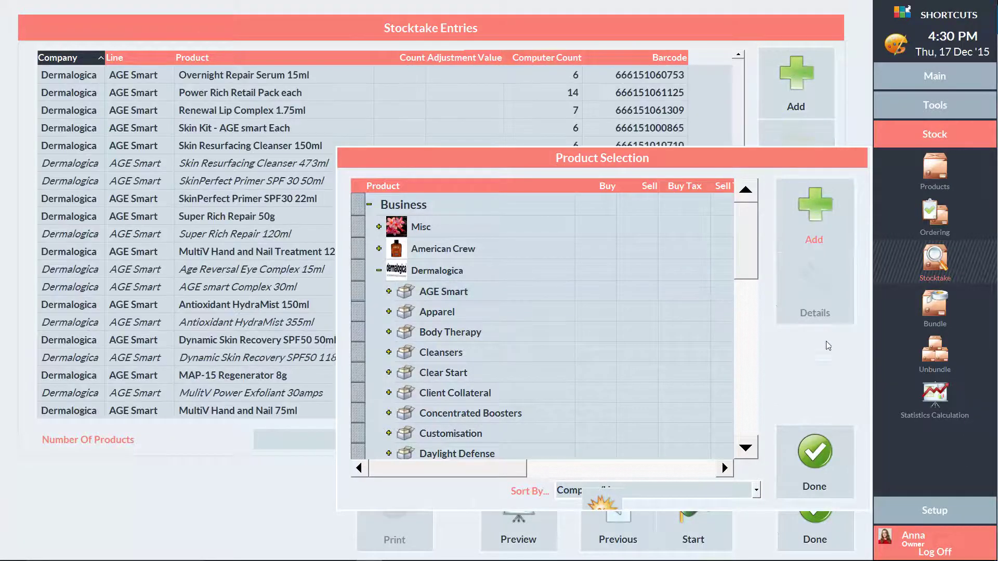
click(828, 459)
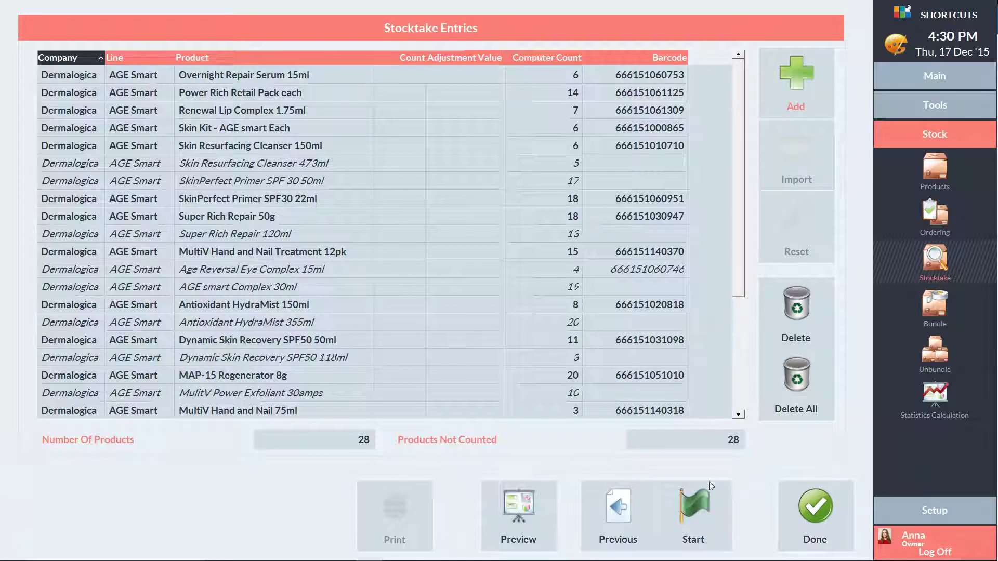
Start the stocktake and print counting forms that include Shortcuts' current stock levels.
click(695, 514)
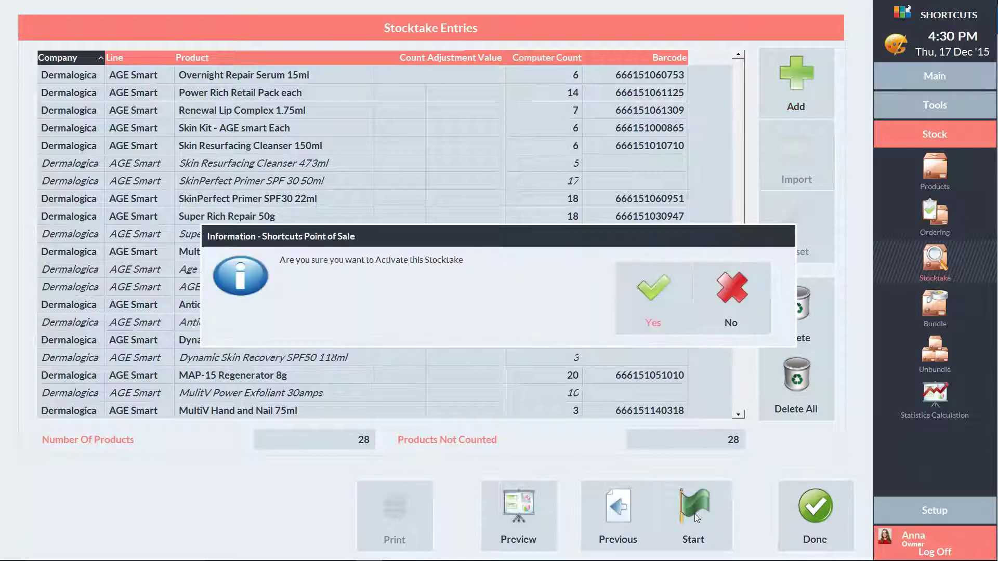
click(658, 304)
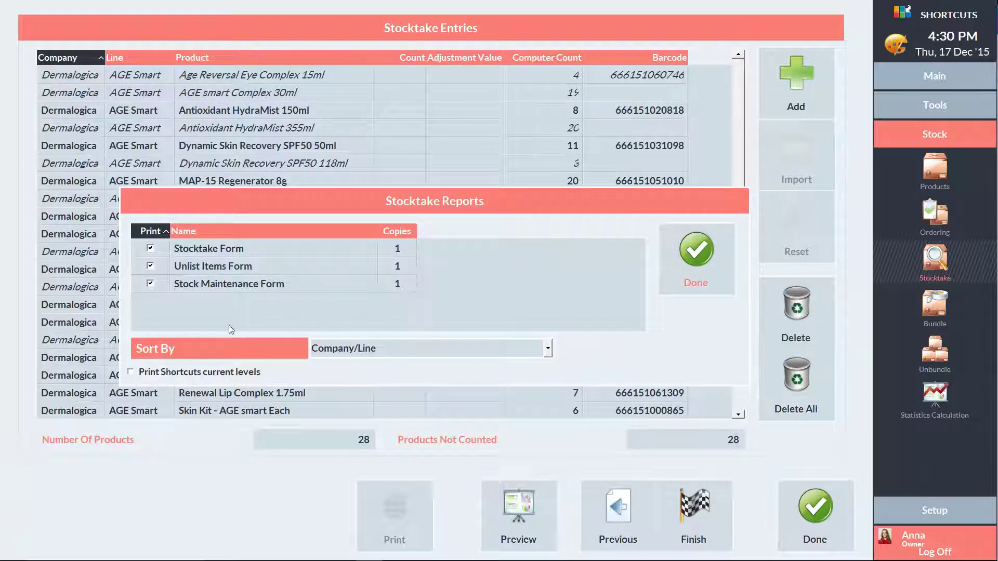
click(131, 372)
Enter counted quantities for all 28 products, starting 4, 19, 28, 7 and ending 18.
click(690, 265)
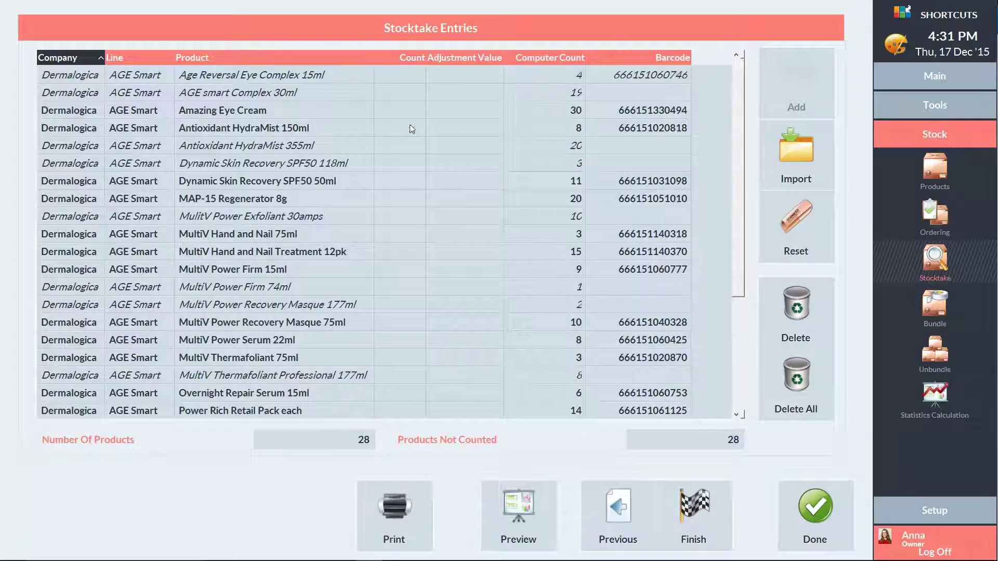
click(404, 76)
text(4)
key(Return)
text(19)
key(Return)
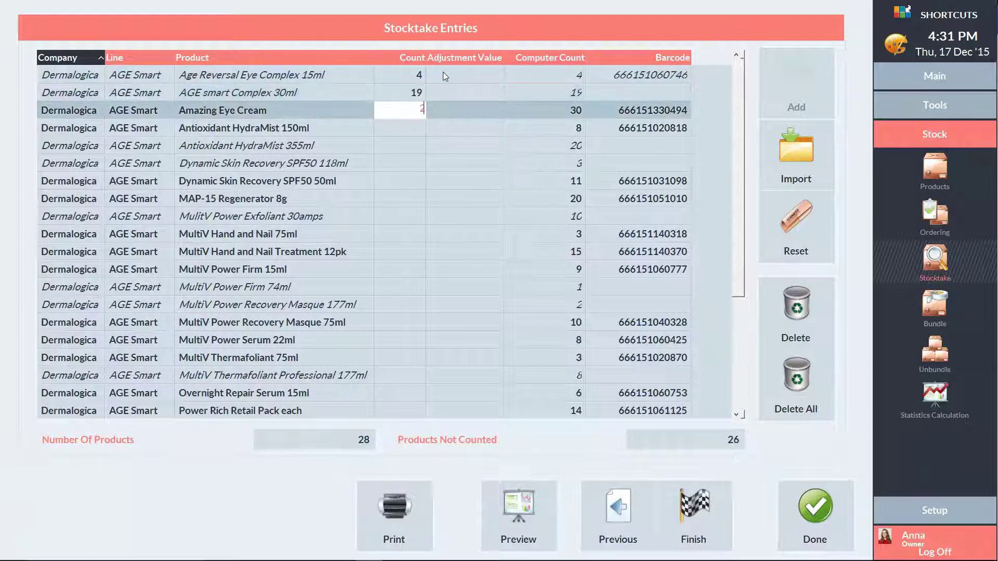
text(28)
key(Return)
text(7)
key(Return)
text(20 3 11 20 )
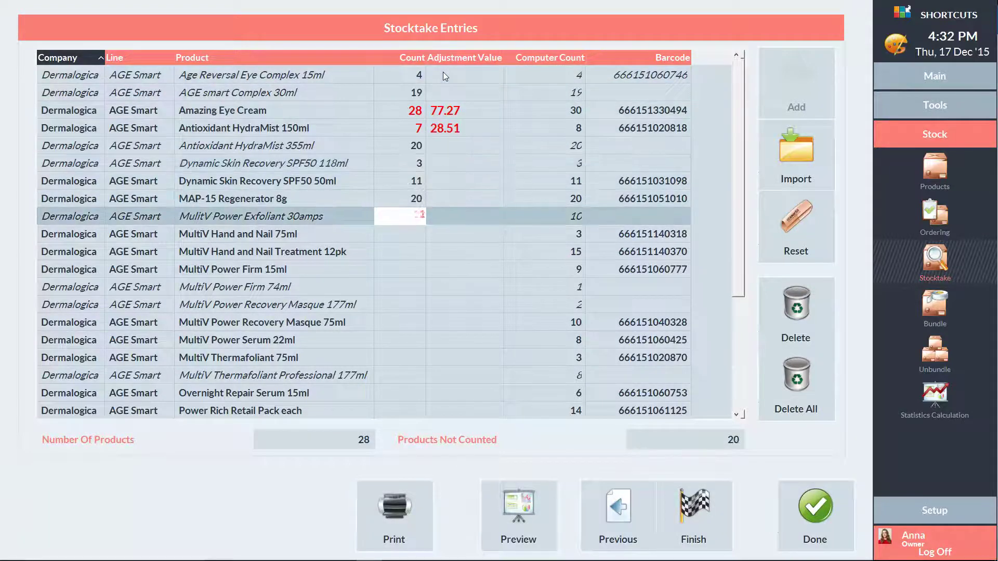
text(12 5 15 9 1 2 9 8 3 )
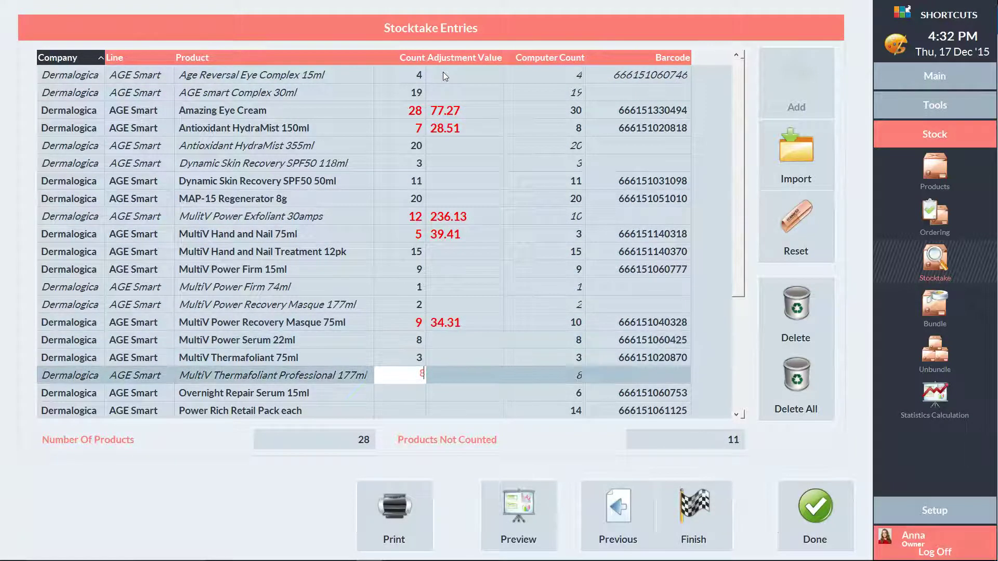
text(8 6 13 4 6 6 5 20 )
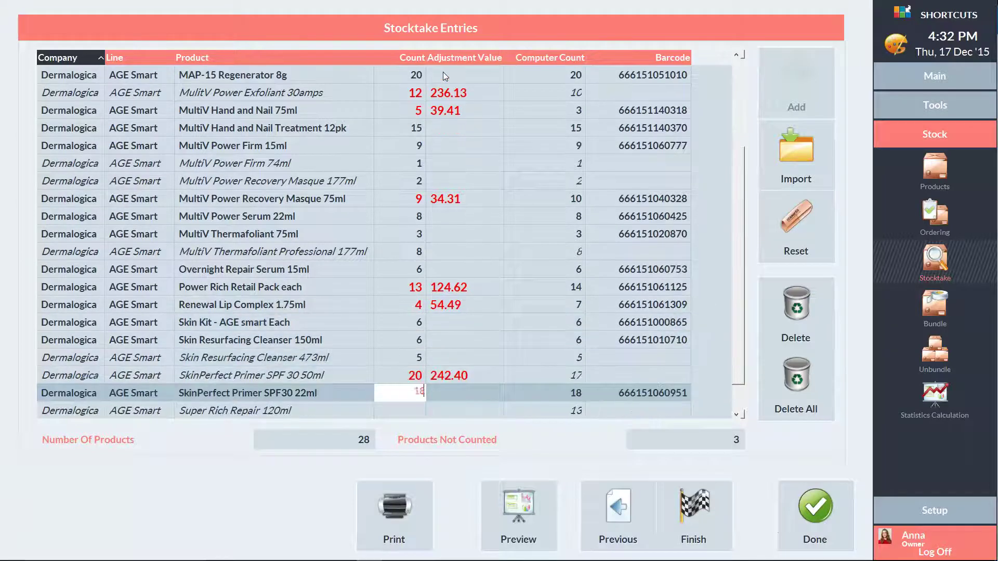
text(18 11 18)
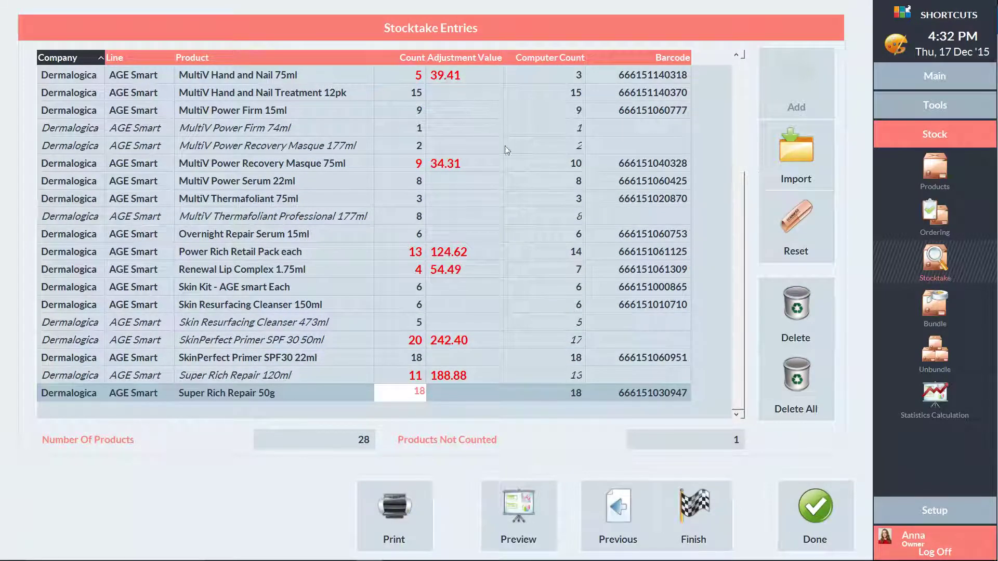
click(531, 416)
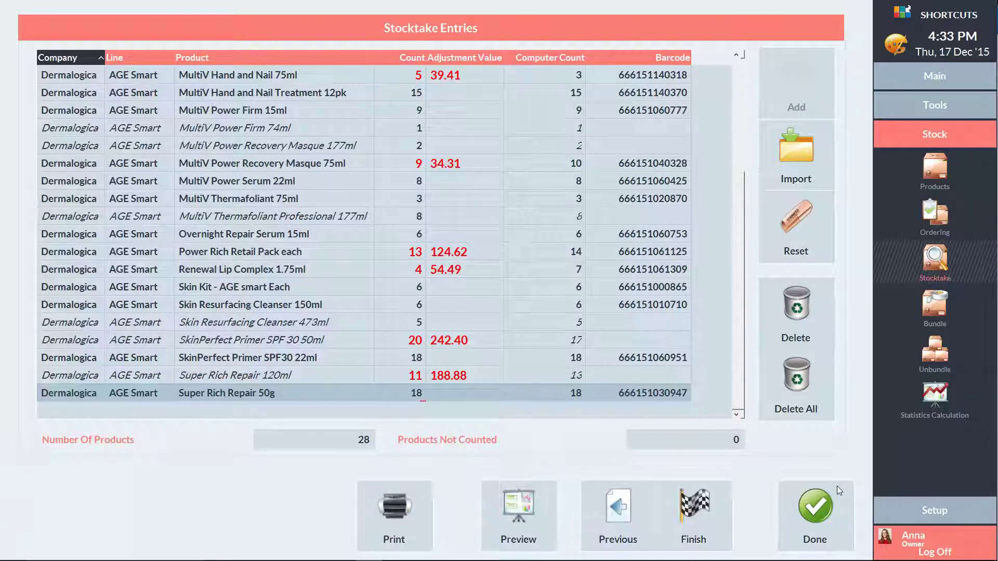
Finish the stocktake and confirm completion, leaving the 9 mismatched products listed.
click(703, 510)
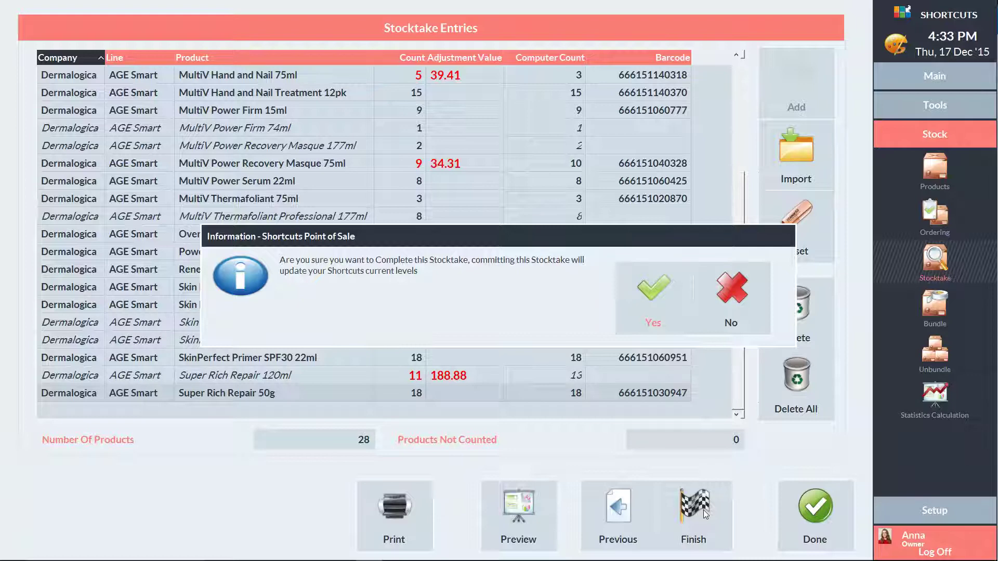
click(650, 298)
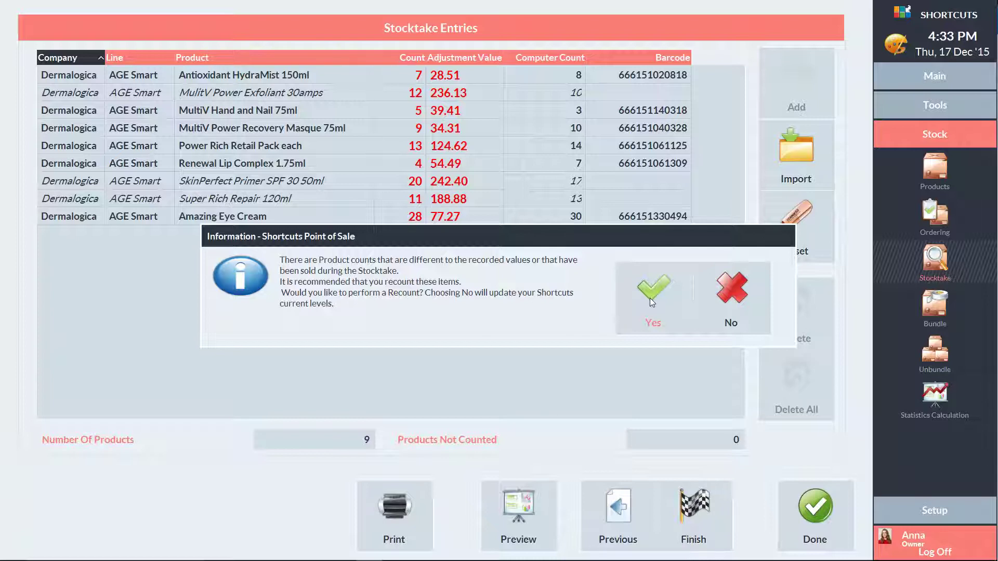
Decline the recount so product levels update to the counts, then dismiss the confirmation.
click(724, 301)
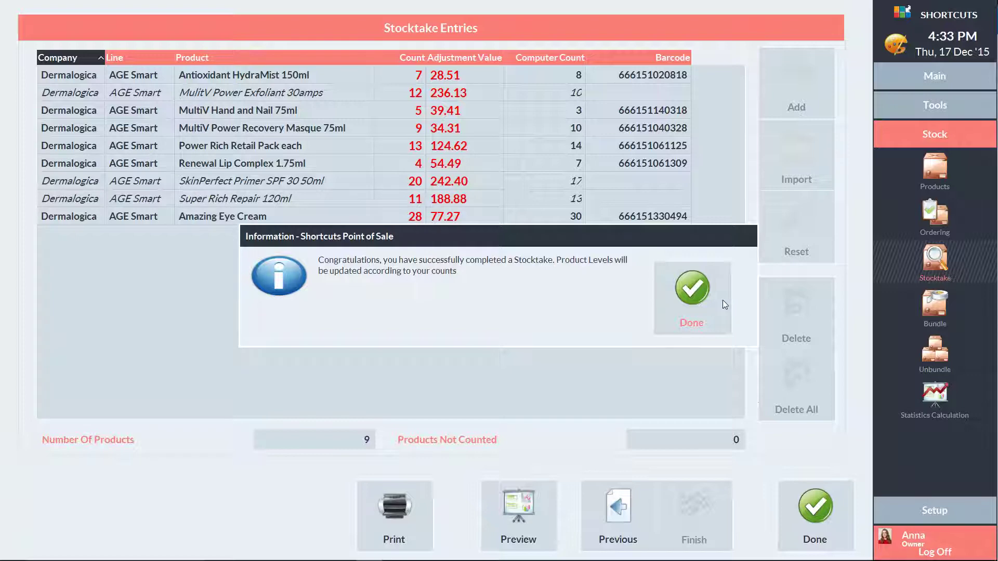
click(694, 295)
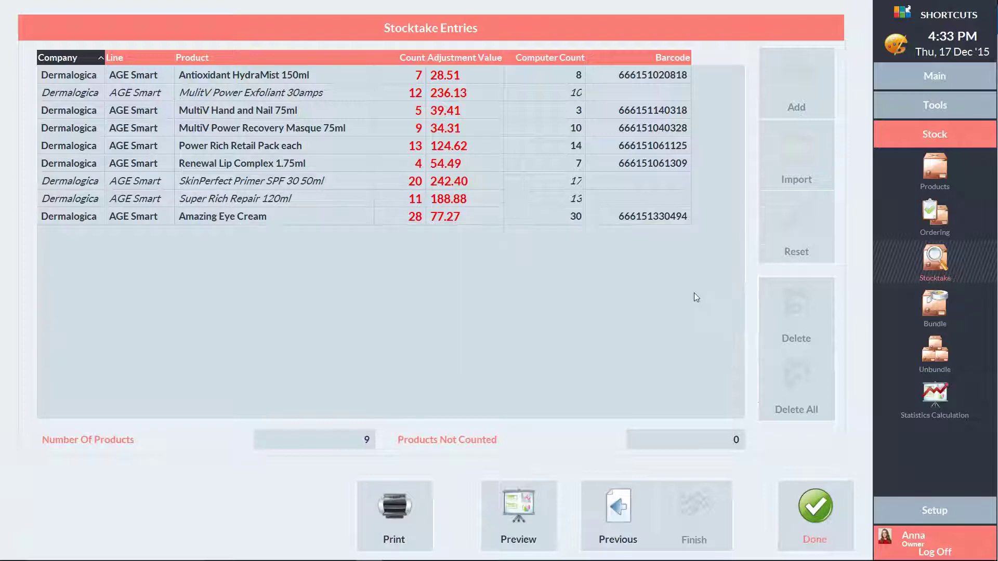